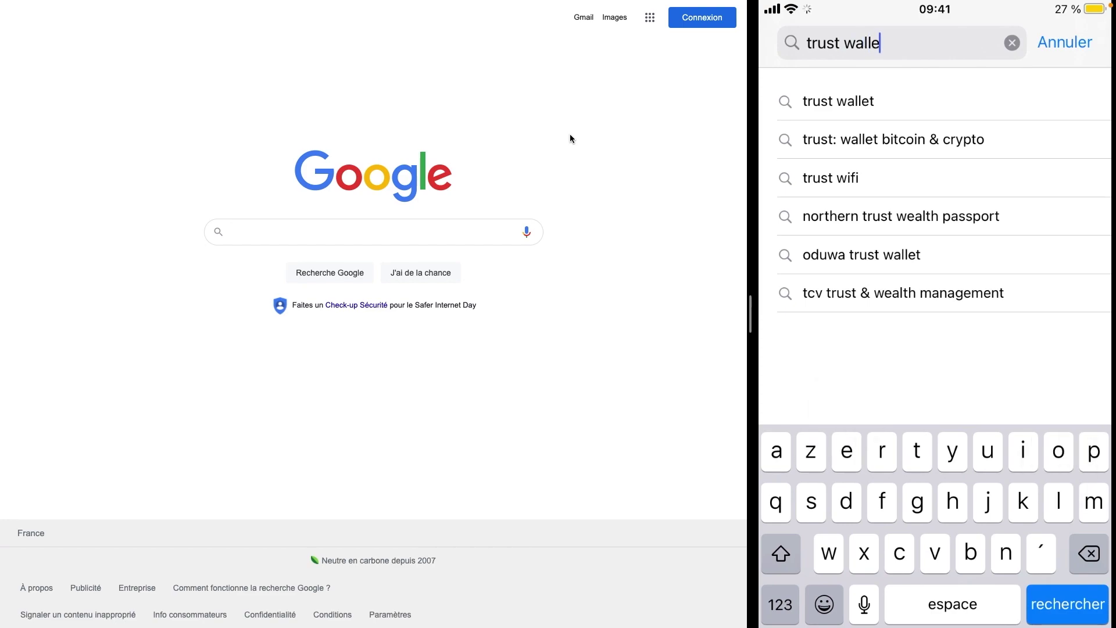
Find the Trust Wallet app in the App Store results and search the store for coinbase
{"action": "scroll", "coordinate": [935, 349], "scroll_direction": "down", "scroll_amount": 2}
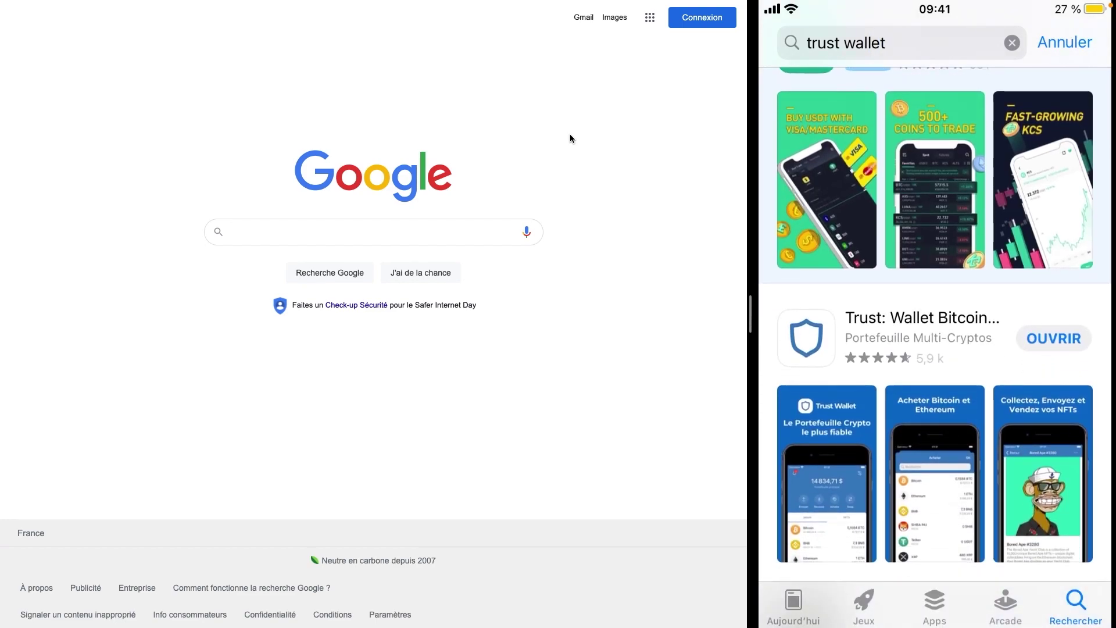
{"action": "scroll", "coordinate": [935, 349], "scroll_direction": "down", "scroll_amount": 3}
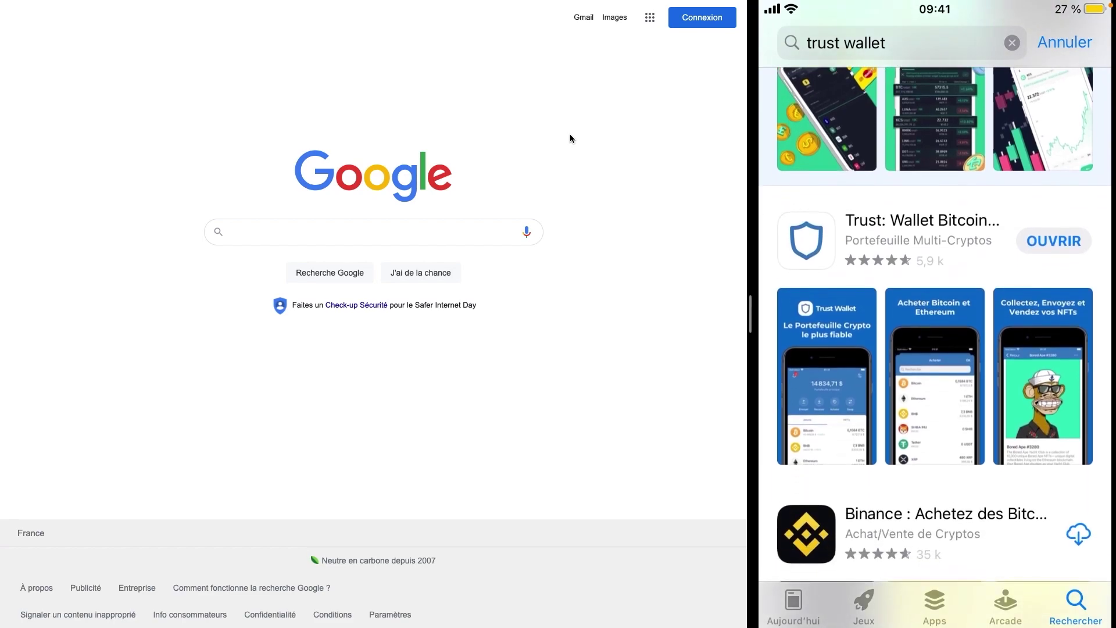
{"action": "scroll", "coordinate": [934, 326], "scroll_direction": "up", "scroll_amount": 3}
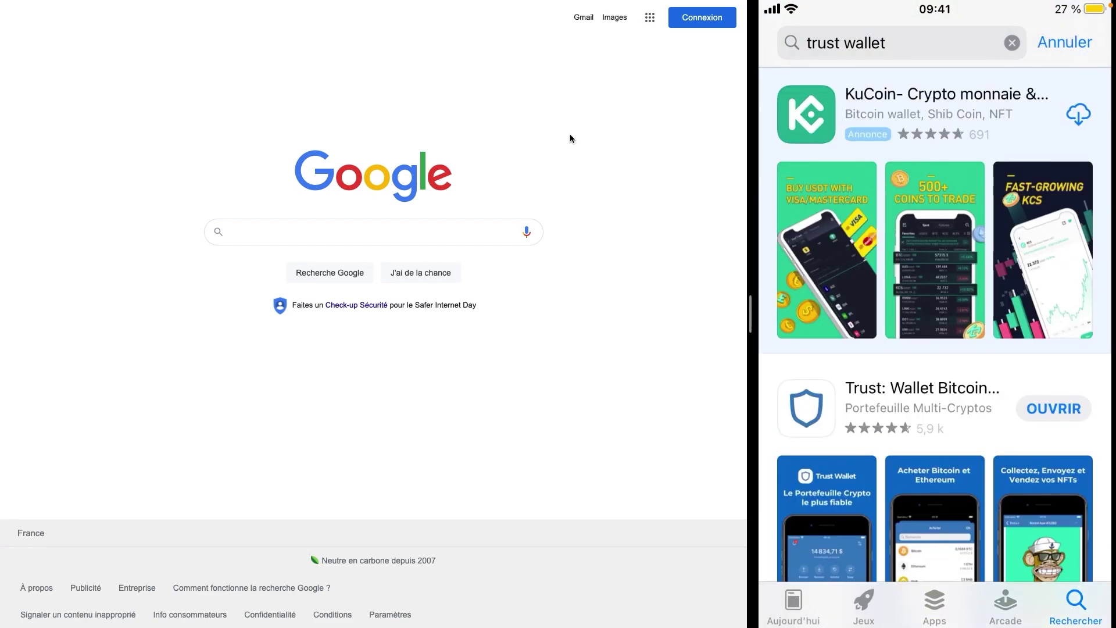
{"action": "left_click", "coordinate": [1012, 43]}
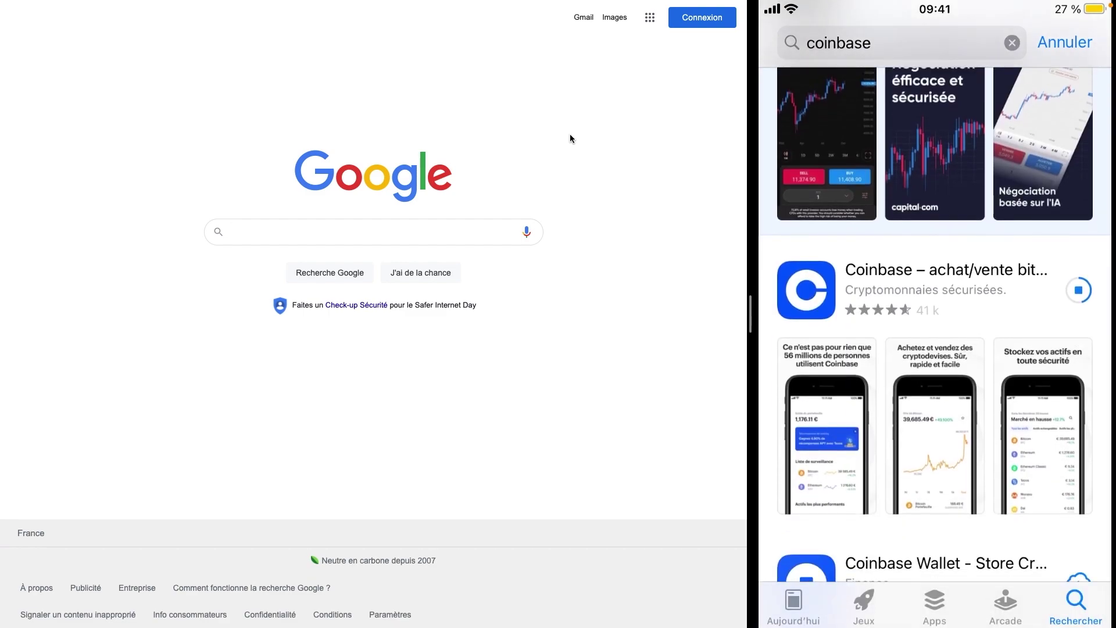
{"action": "scroll", "coordinate": [935, 325], "scroll_direction": "up", "scroll_amount": 1}
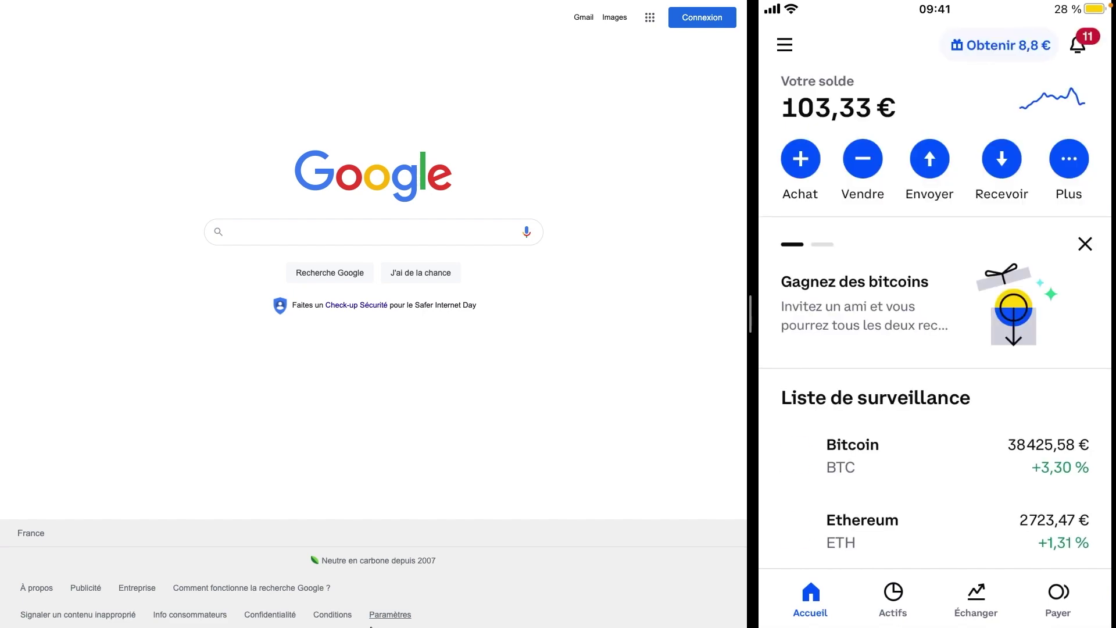
Start a Bitcoin purchase in Coinbase with an amount of 100 €
{"action": "left_click", "coordinate": [800, 158]}
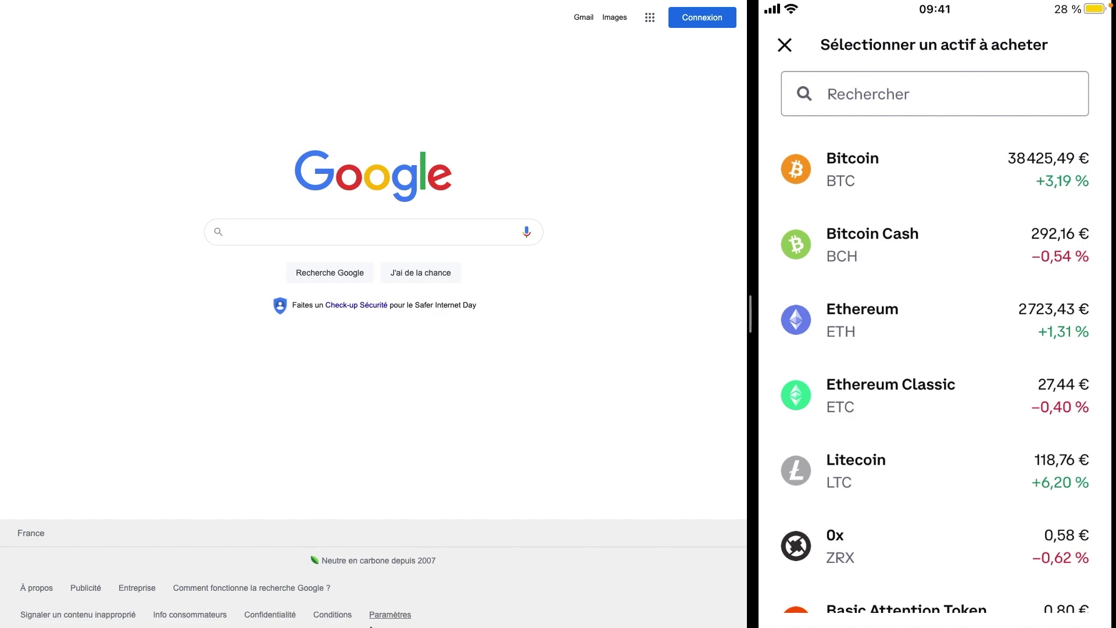
{"action": "left_click", "coordinate": [853, 169]}
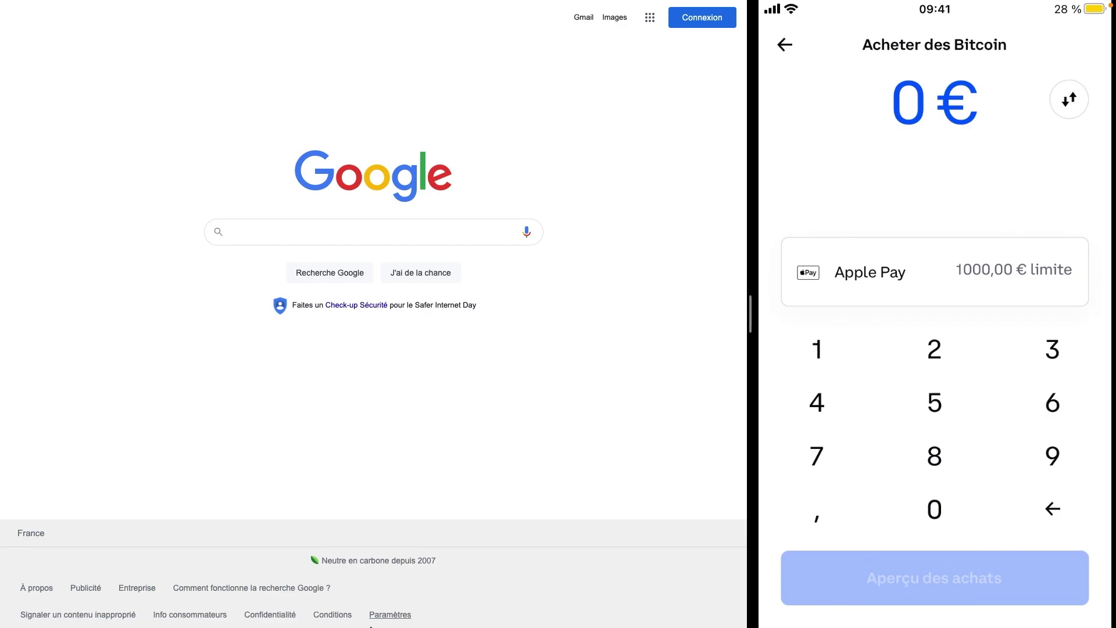
{"action": "left_click", "coordinate": [817, 348]}
{"action": "left_click", "coordinate": [934, 509]}
{"action": "left_click", "coordinate": [934, 509]}
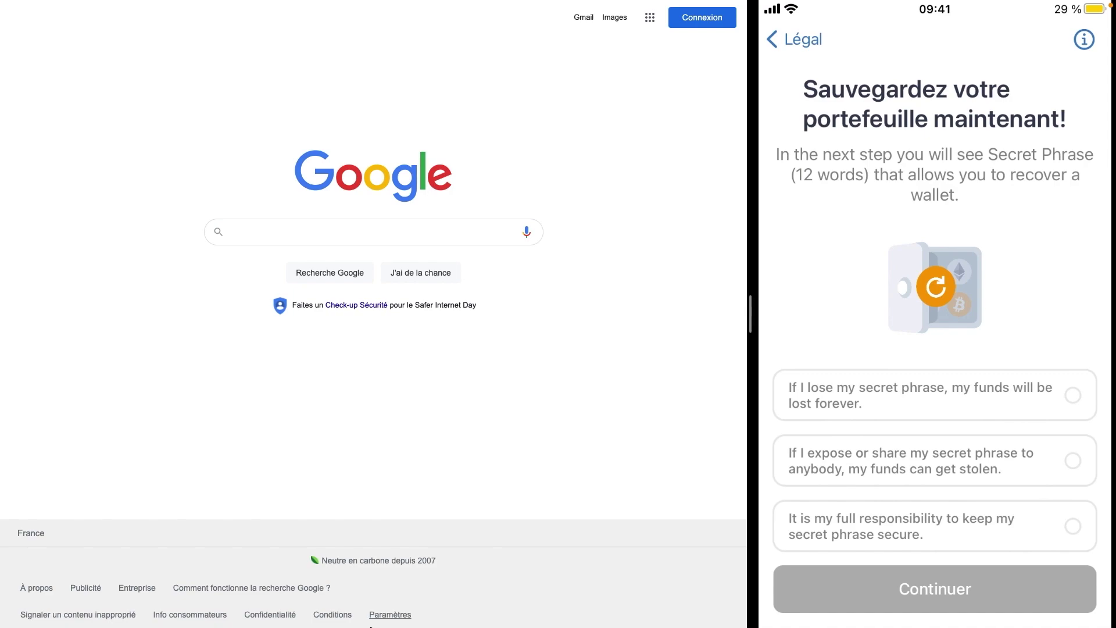
Acknowledge the secret phrase warnings in Trust Wallet and continue past the displayed secret phrase
{"action": "left_click", "coordinate": [1072, 395]}
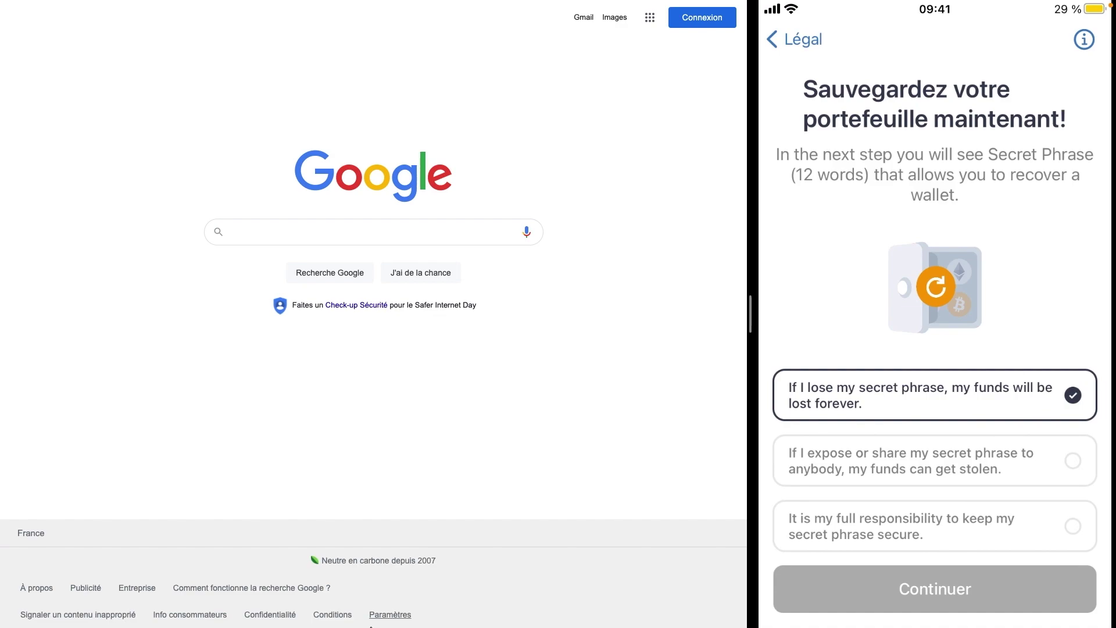
{"action": "left_click", "coordinate": [1073, 461]}
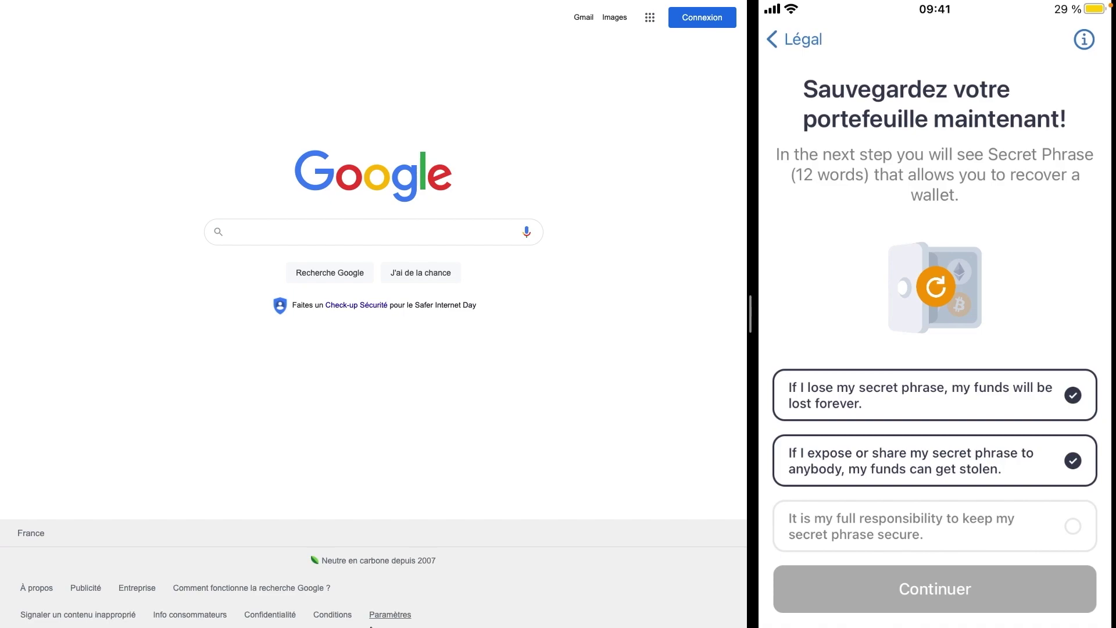
{"action": "left_click", "coordinate": [934, 526]}
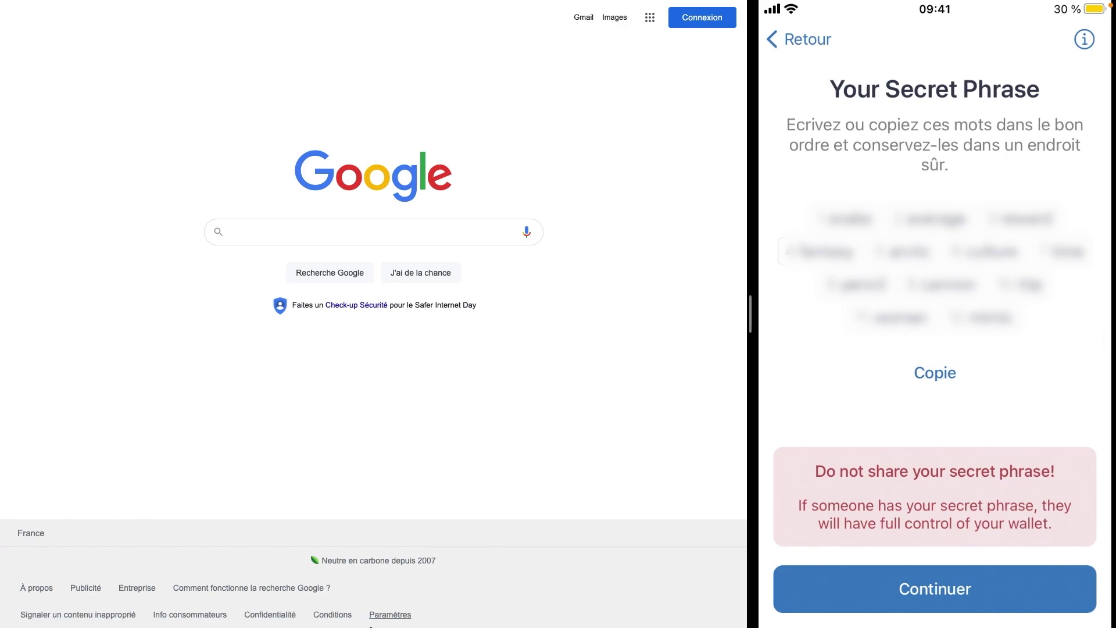
{"action": "left_click", "coordinate": [935, 588]}
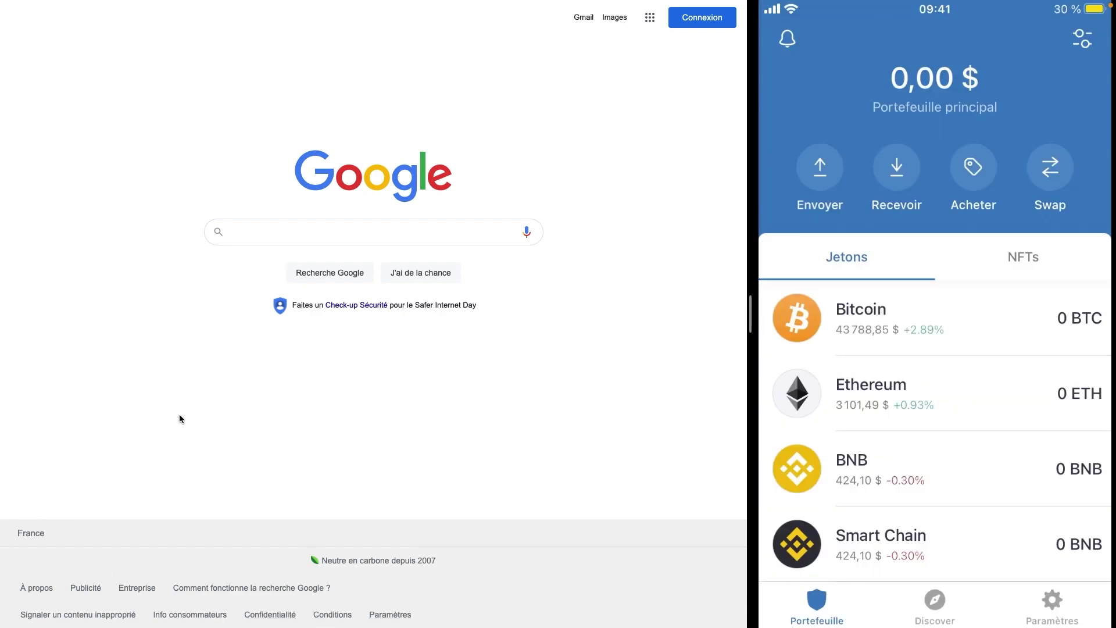
Search Google for stackinsat and open the StackinSat website
{"action": "left_click", "coordinate": [284, 231]}
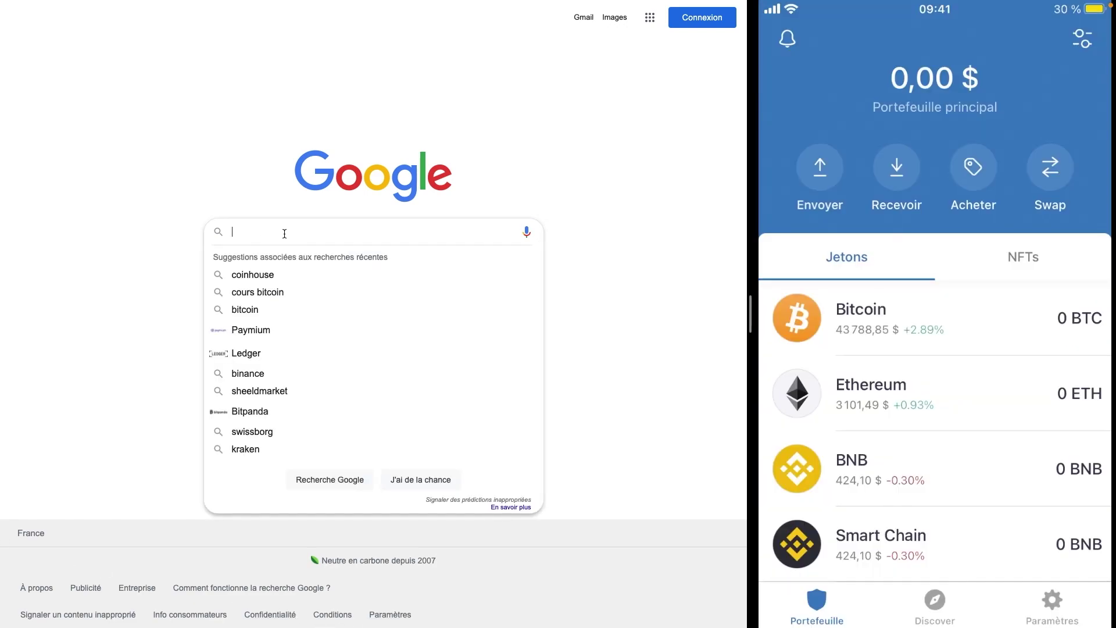
{"action": "type", "text": "sta"}
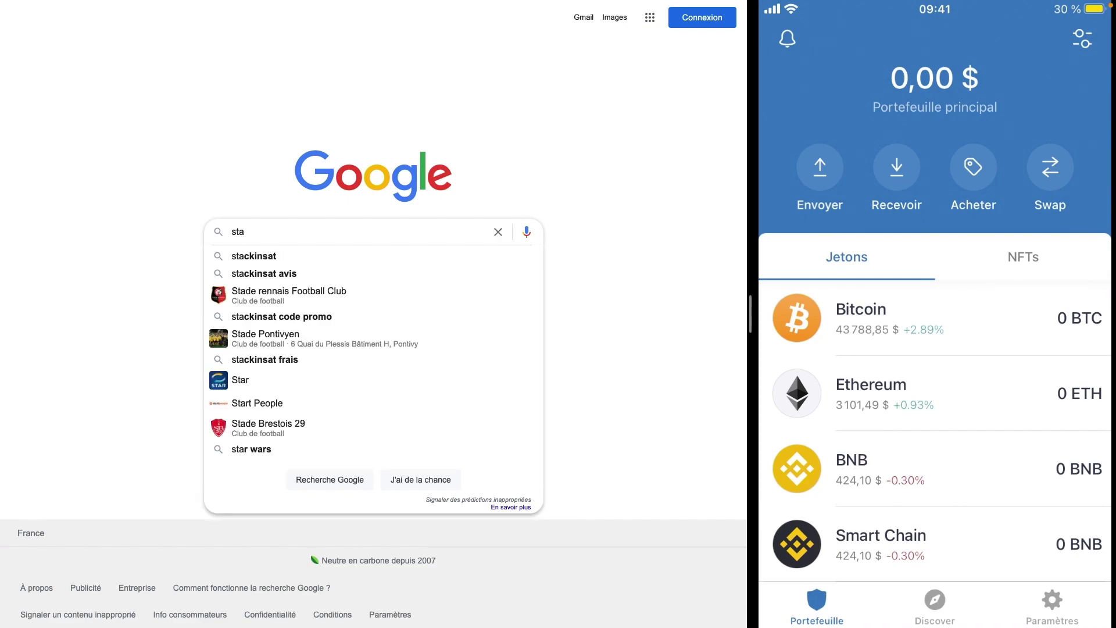
{"action": "type", "text": "c"}
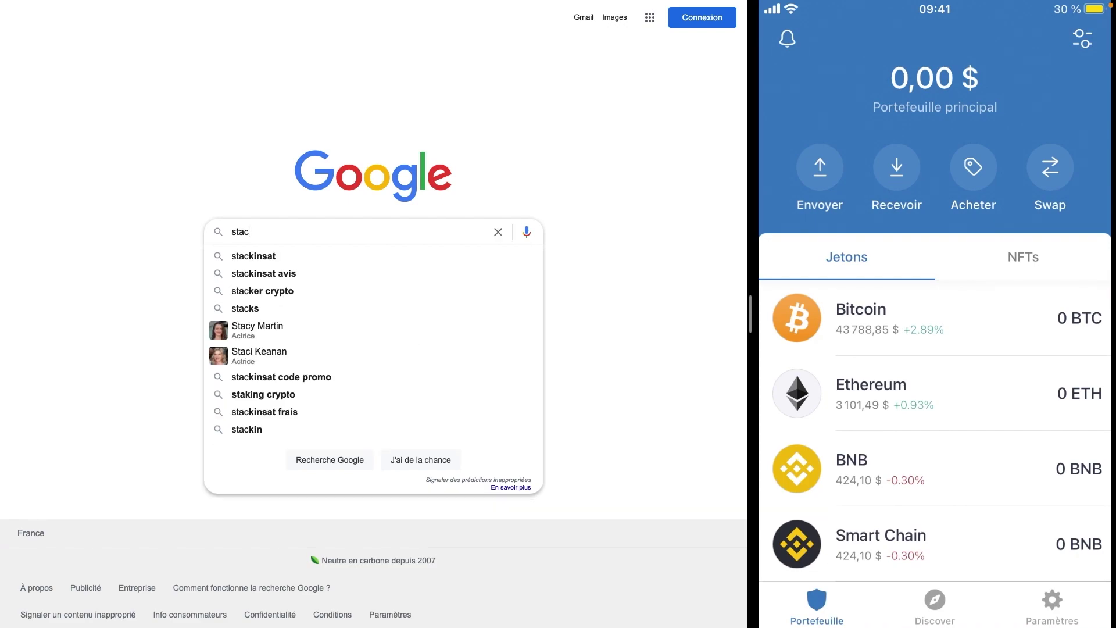
{"action": "left_click", "coordinate": [287, 256]}
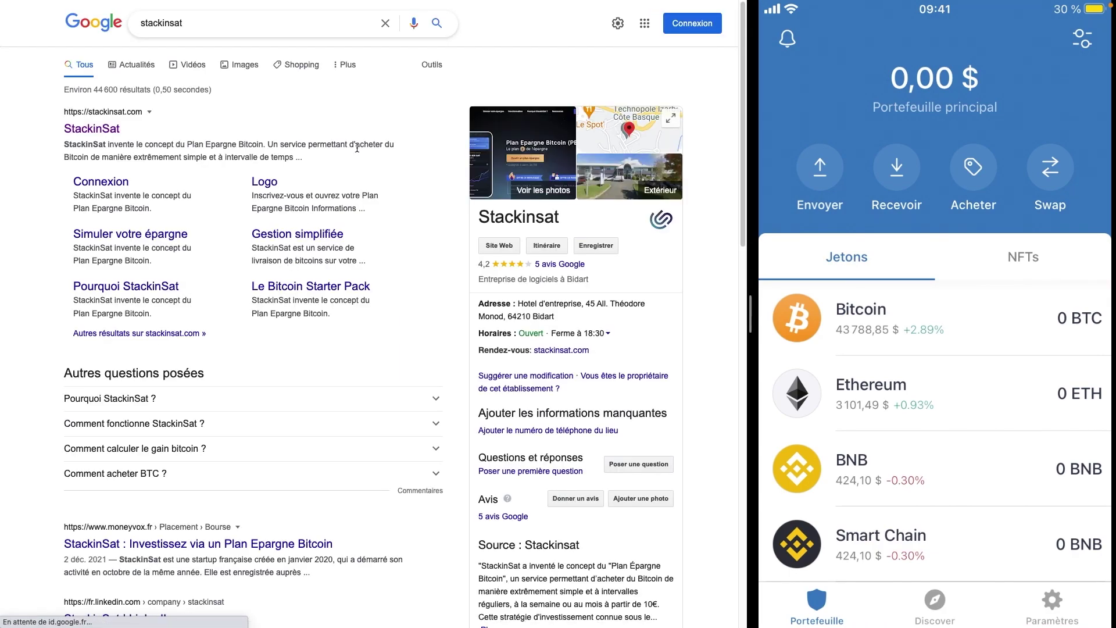
{"action": "left_click", "coordinate": [90, 129]}
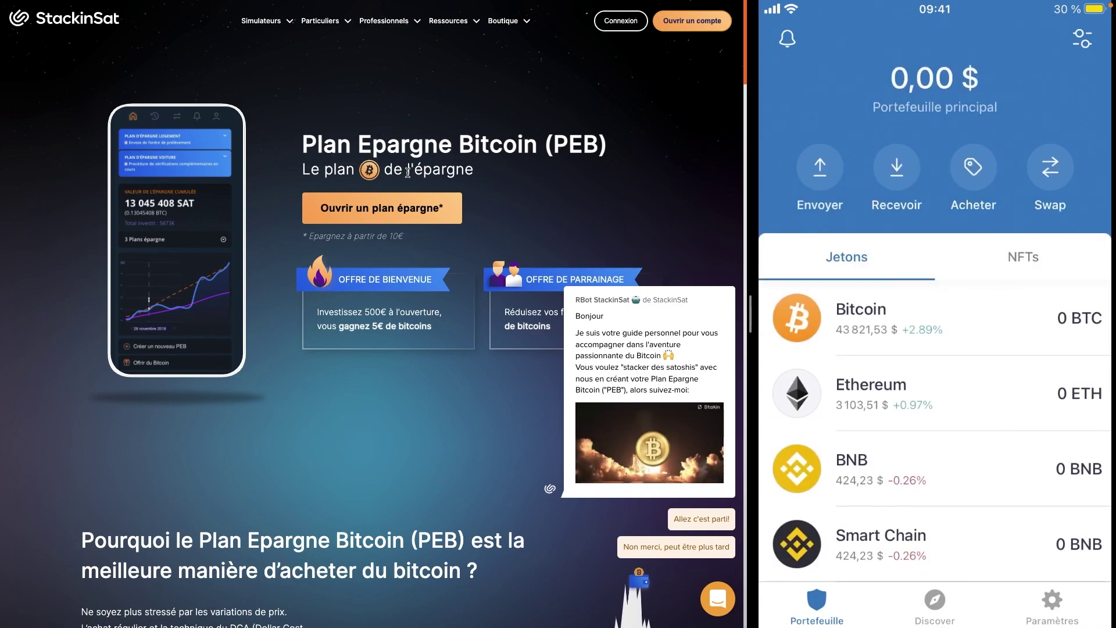
Open the savings plan sign-up form, then go to the existing account's dashboard, dismissing the chatbot message
{"action": "left_click", "coordinate": [422, 220]}
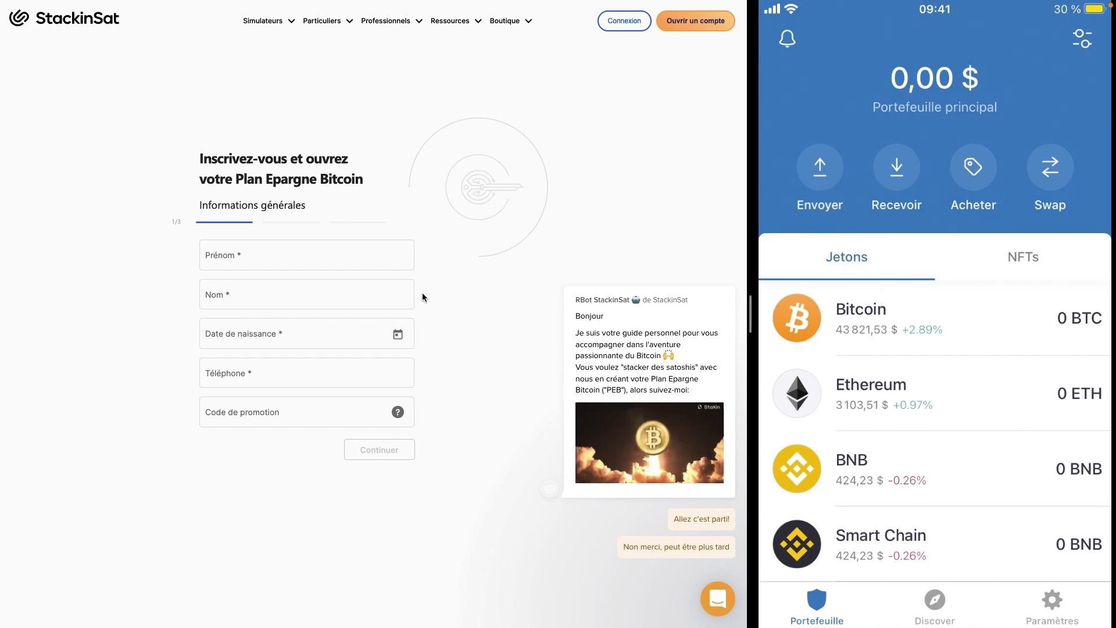
{"action": "left_click", "coordinate": [607, 33]}
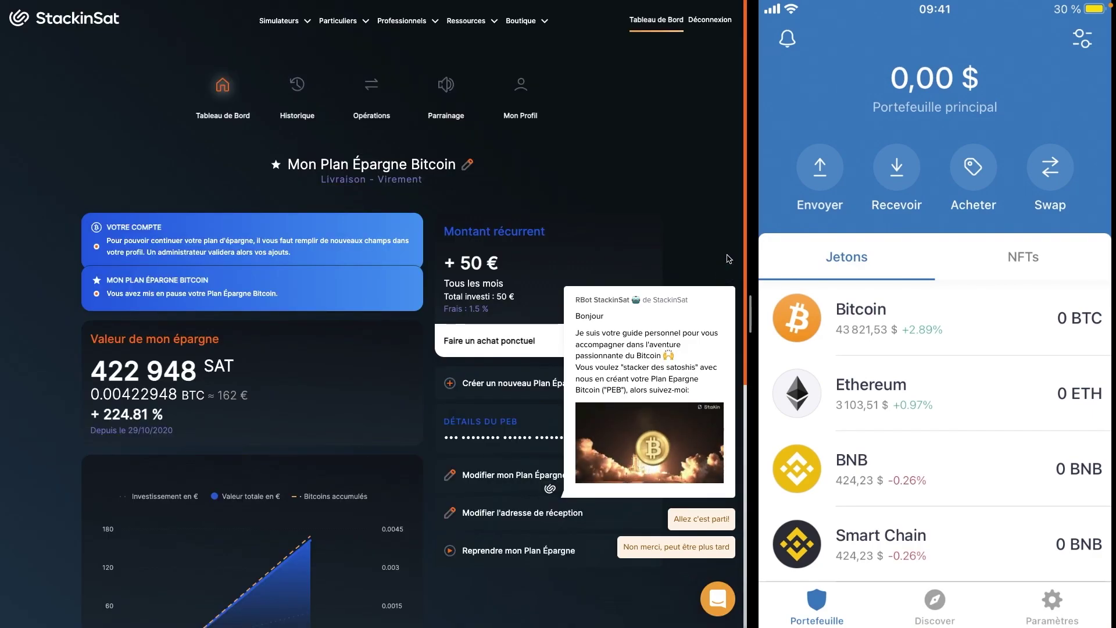
{"action": "left_click", "coordinate": [731, 274]}
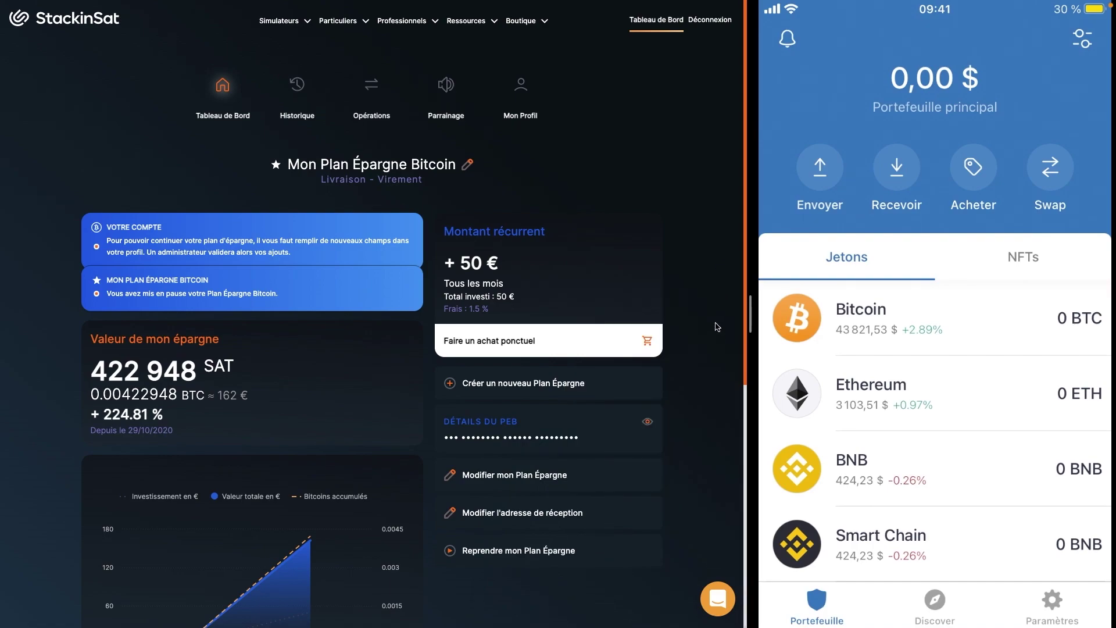
Start a new Bitcoin savings plan of 10 € every month and proceed to its bitcoin receiving address field
{"action": "scroll", "coordinate": [709, 333], "scroll_direction": "down", "scroll_amount": 2}
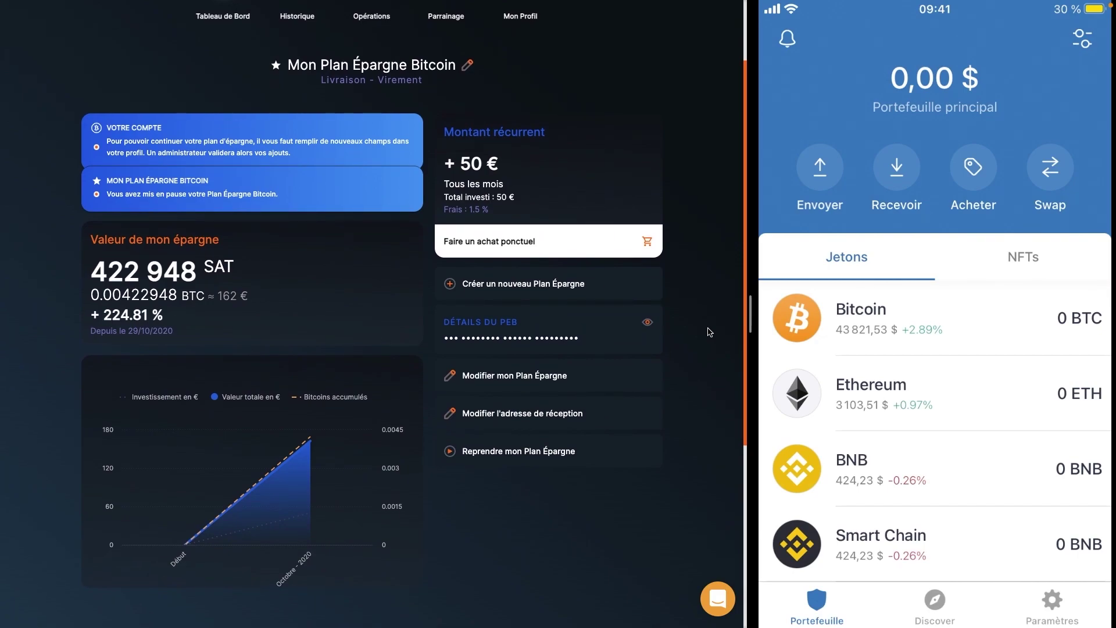
{"action": "scroll", "coordinate": [709, 332], "scroll_direction": "up", "scroll_amount": 1}
{"action": "scroll", "coordinate": [709, 333], "scroll_direction": "down", "scroll_amount": 1}
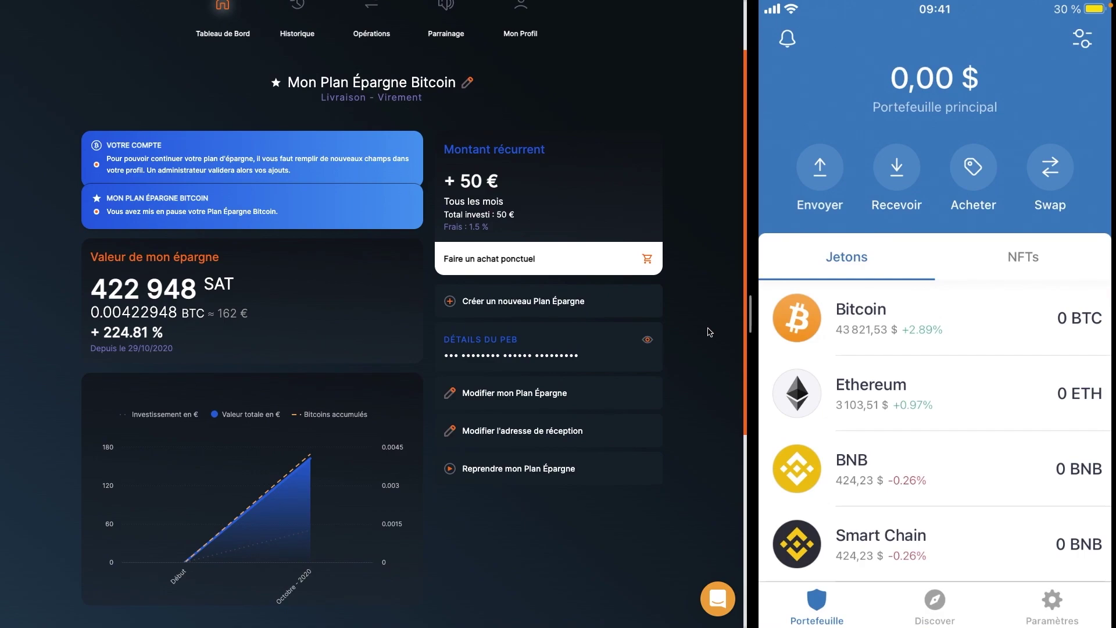
{"action": "left_click", "coordinate": [547, 308]}
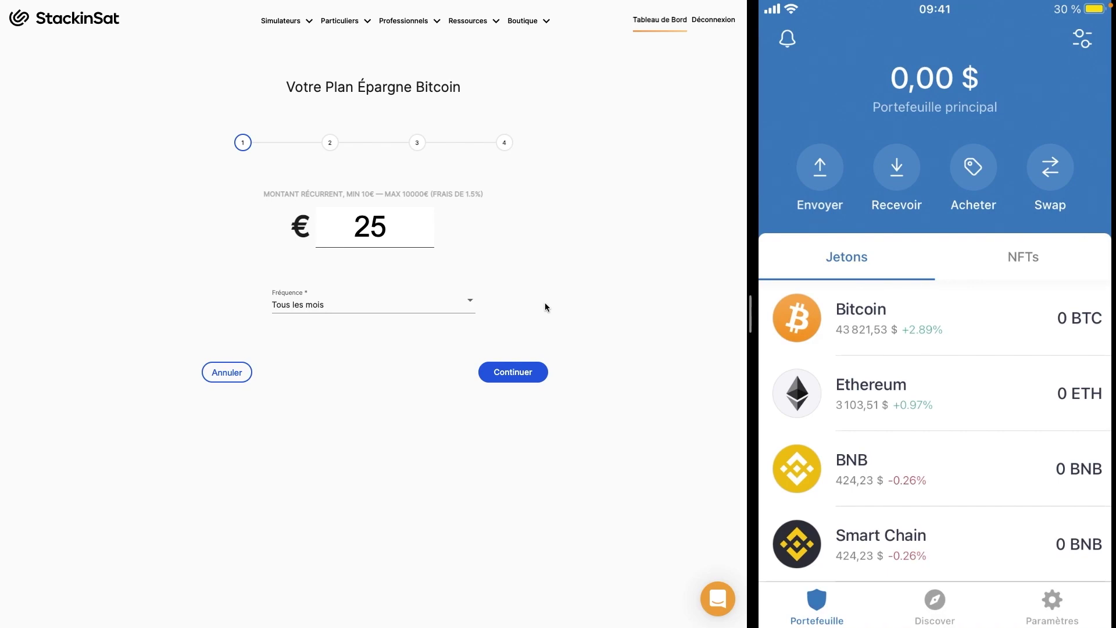
{"action": "left_click_drag", "start_coordinate": [402, 229], "coordinate": [333, 229]}
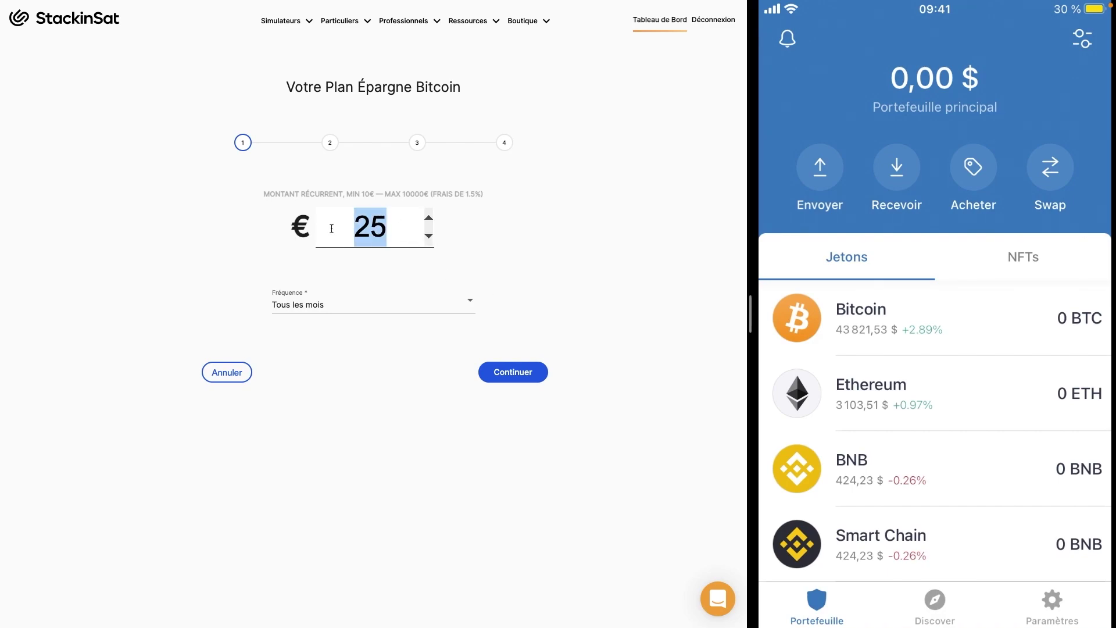
{"action": "type", "text": "10"}
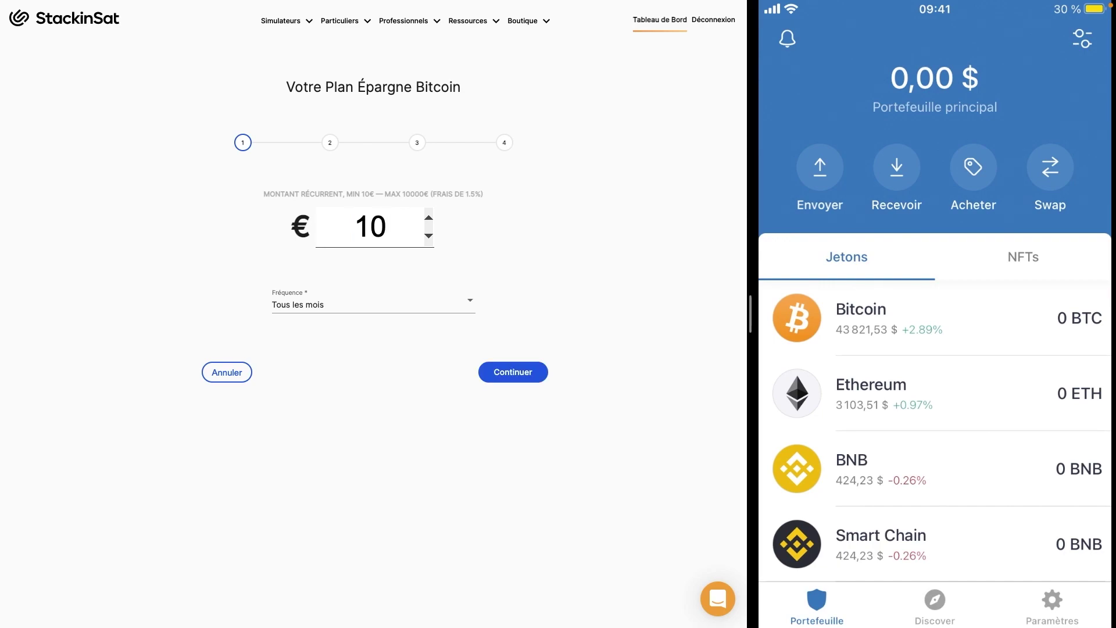
{"action": "left_click", "coordinate": [374, 299]}
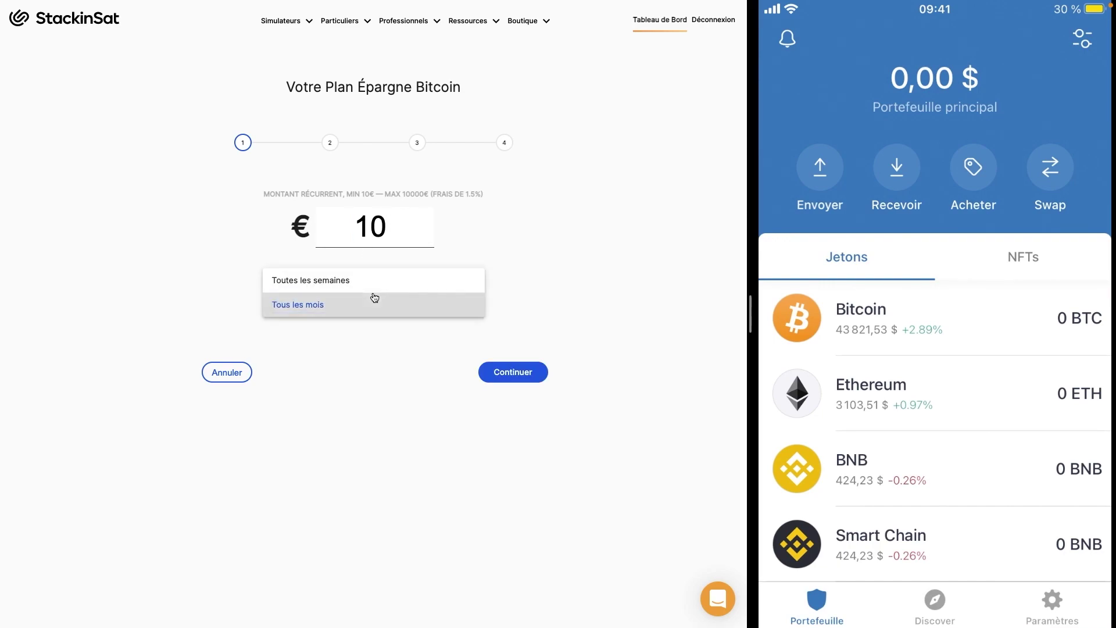
{"action": "left_click", "coordinate": [376, 344]}
{"action": "left_click", "coordinate": [540, 381]}
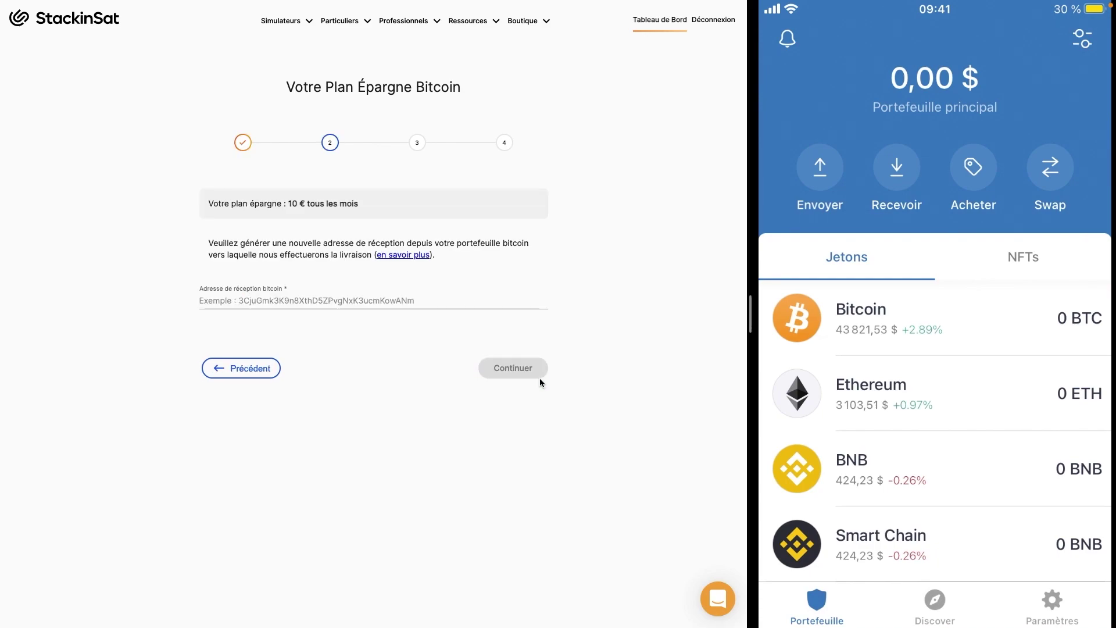
{"action": "left_click", "coordinate": [466, 302]}
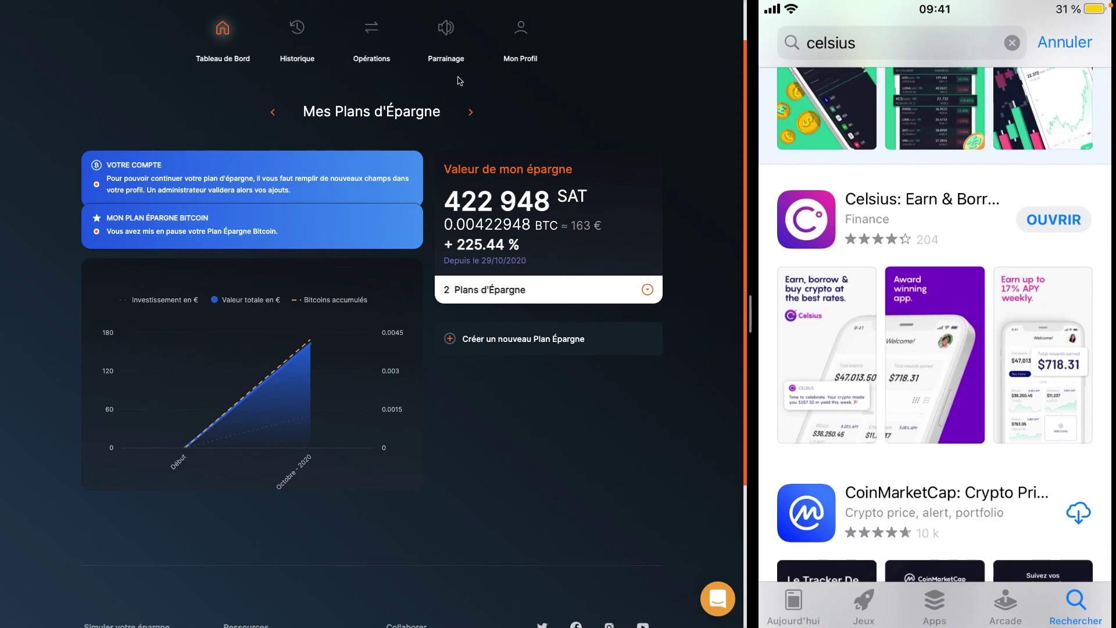
Open the Celsius app from the App Store results
{"action": "left_click", "coordinate": [1054, 219]}
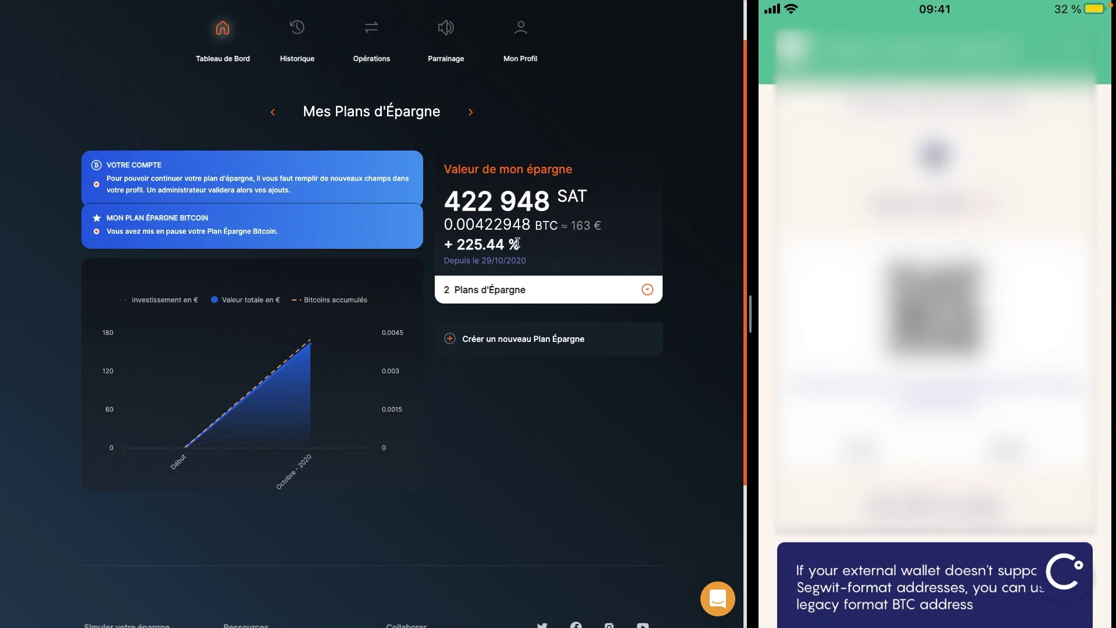
Open the savings plan with a zero balance from the plan list and delete it
{"action": "left_click", "coordinate": [579, 293]}
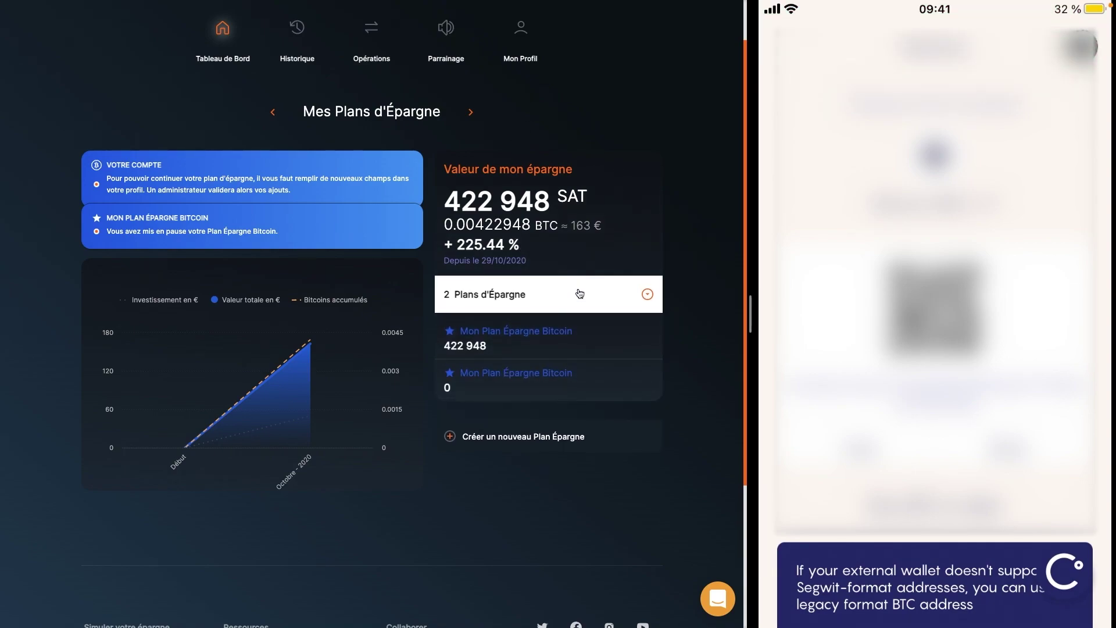
{"action": "left_click", "coordinate": [531, 378]}
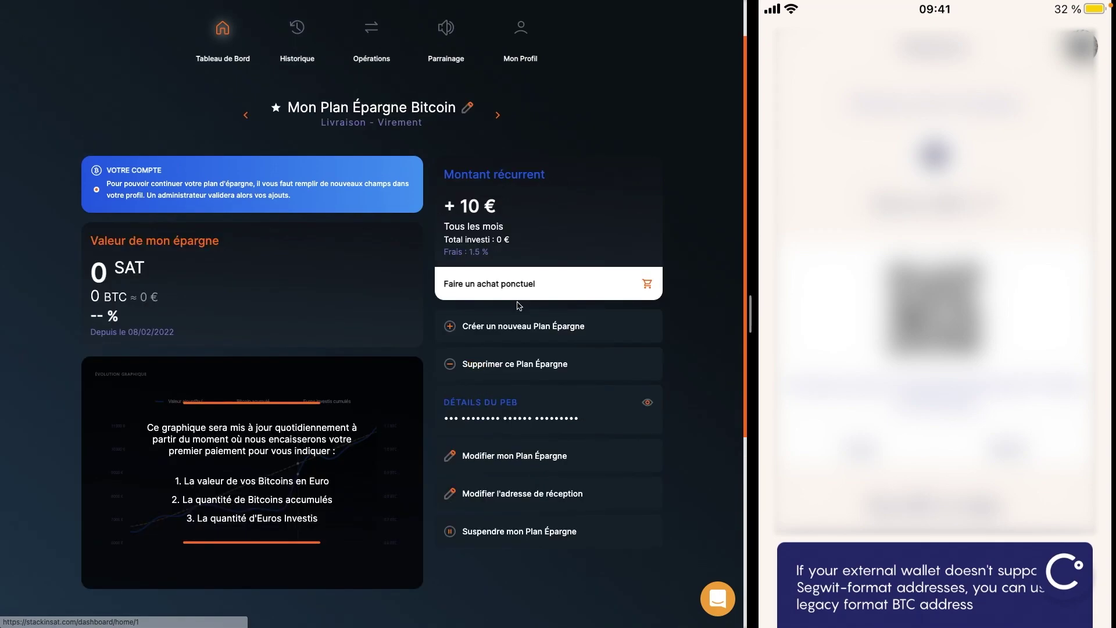
{"action": "left_click", "coordinate": [532, 364]}
{"action": "left_click", "coordinate": [401, 365]}
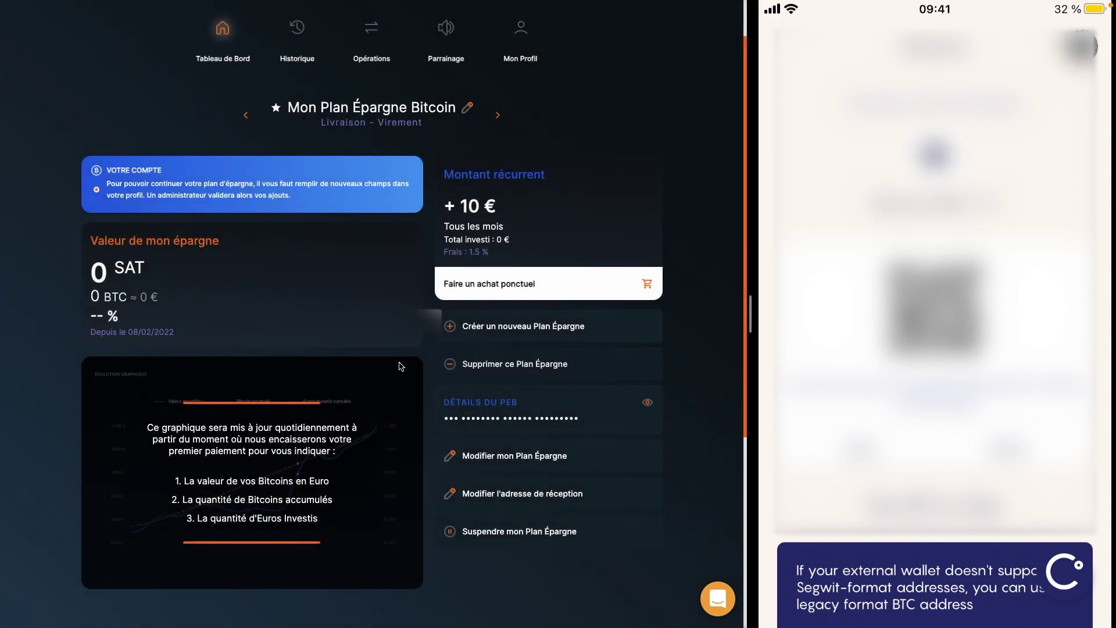
Set a new savings plan's recurring amount to 10 € every month and continue to the receiving address
{"action": "double_click", "coordinate": [376, 236]}
{"action": "type", "text": "10"}
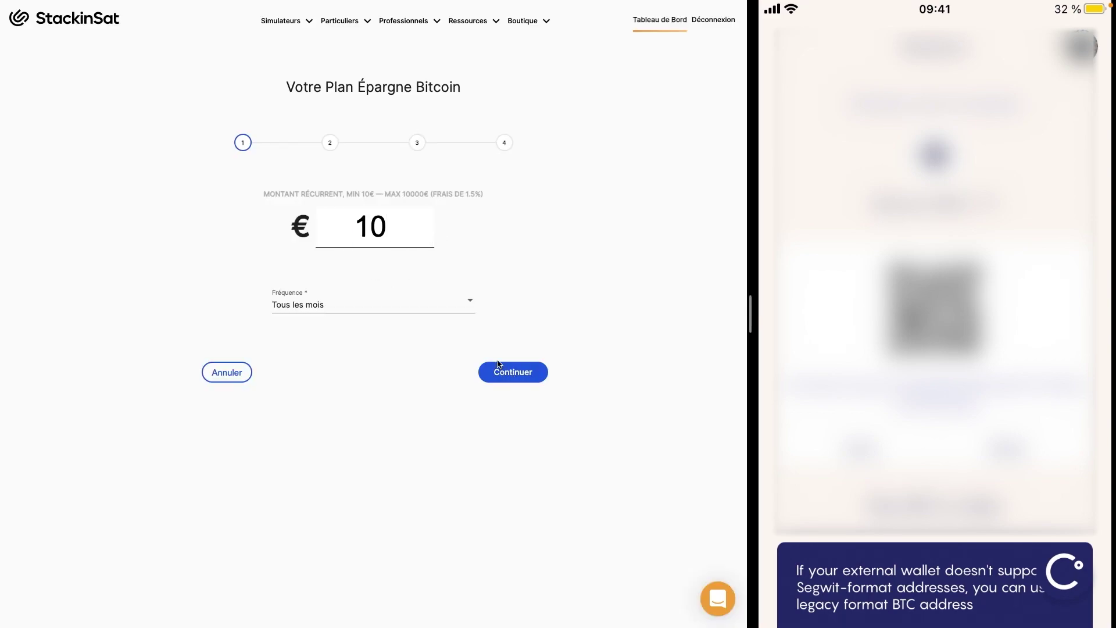
{"action": "left_click", "coordinate": [506, 371]}
Fill in the suggested bitcoin receiving address, keep the plan name "Mon Plan Épargne Bitcoin" and complete the plan setup
{"action": "left_click", "coordinate": [387, 303]}
{"action": "left_click", "coordinate": [434, 311]}
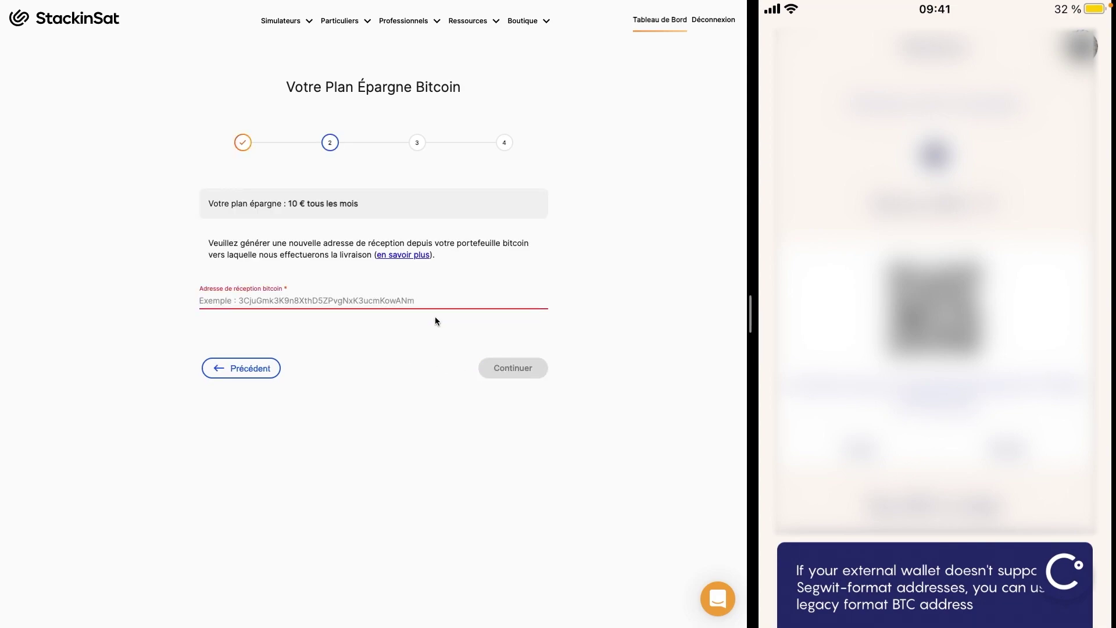
{"action": "left_click", "coordinate": [425, 302]}
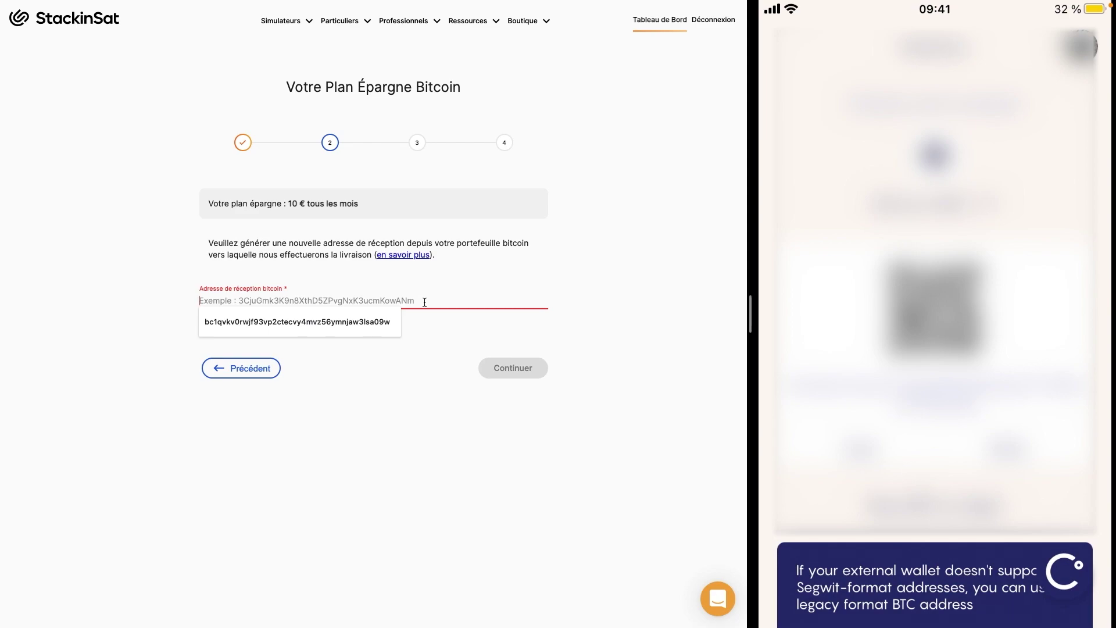
{"action": "left_click", "coordinate": [300, 323]}
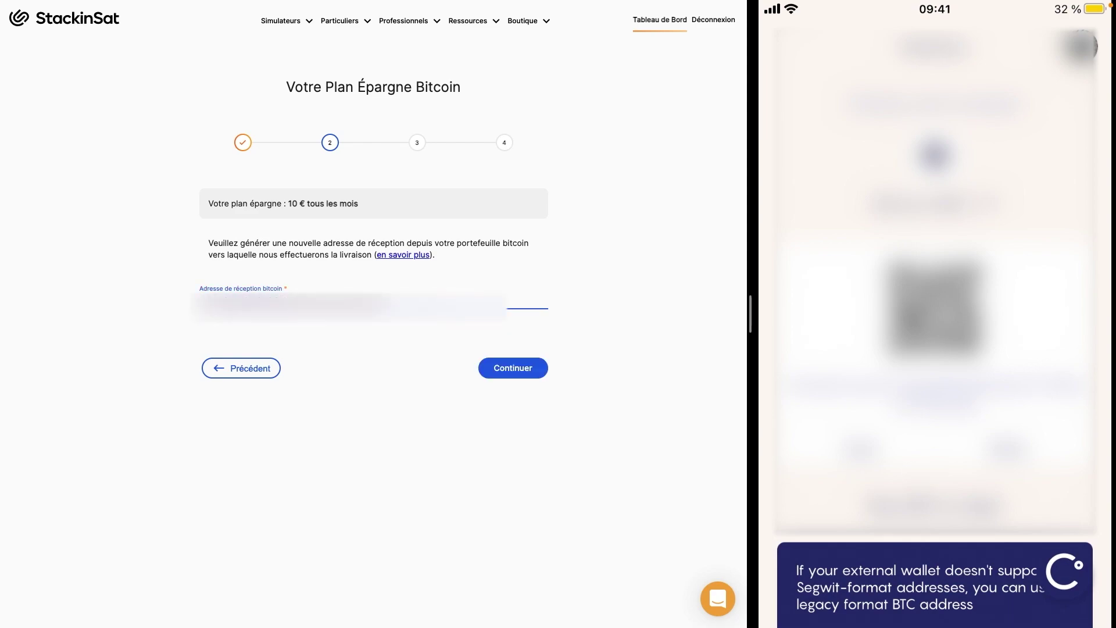
{"action": "left_click", "coordinate": [530, 370]}
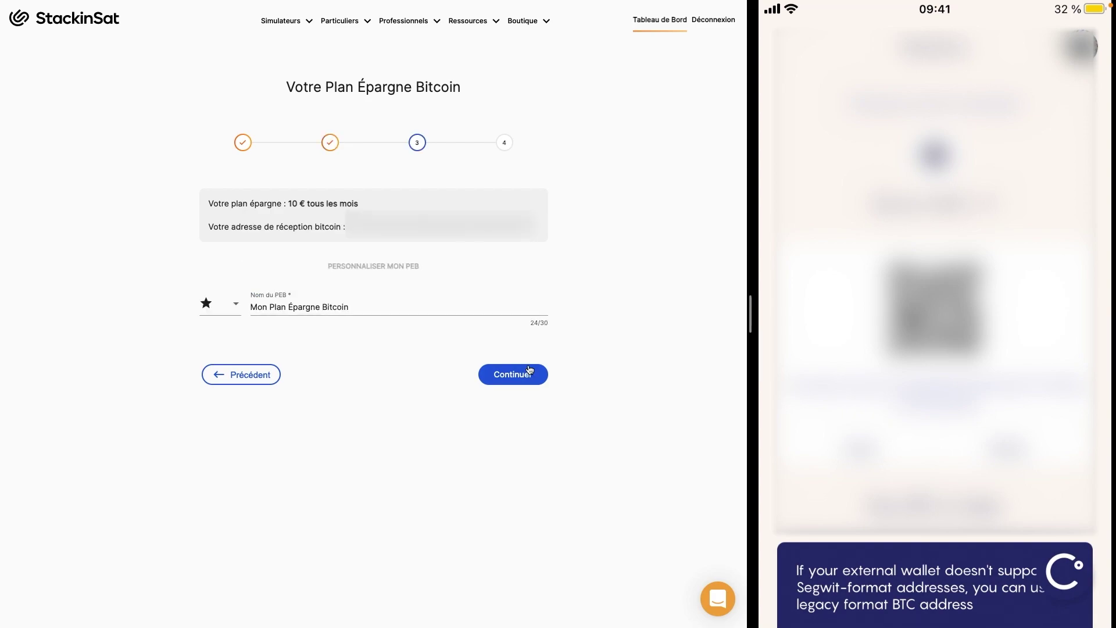
{"action": "left_click", "coordinate": [529, 372]}
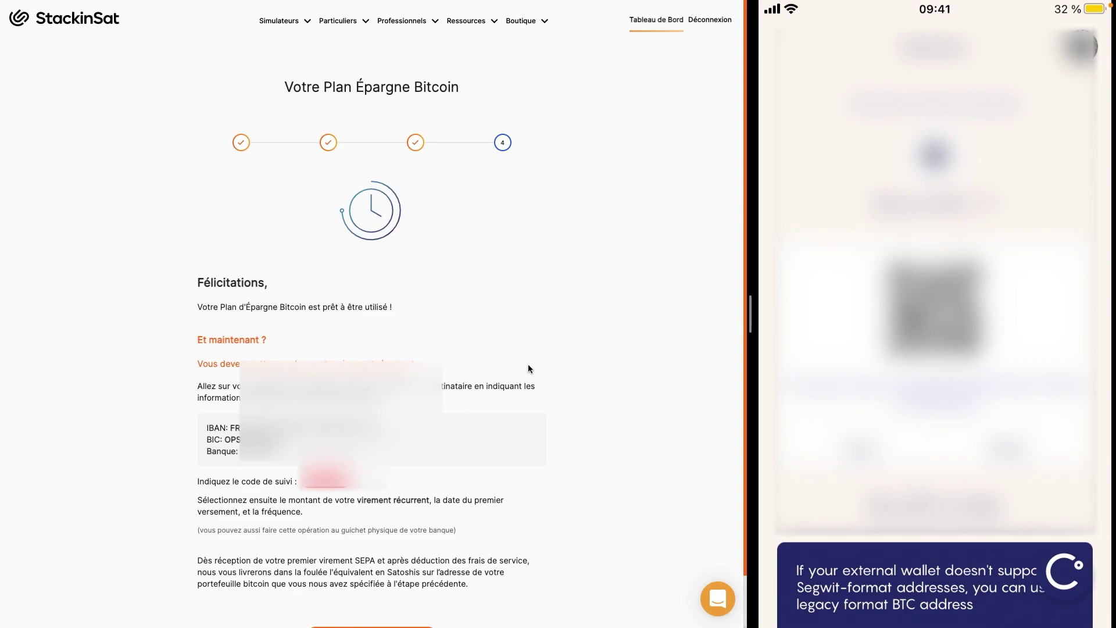
{"action": "scroll", "coordinate": [528, 364], "scroll_direction": "down", "scroll_amount": 1}
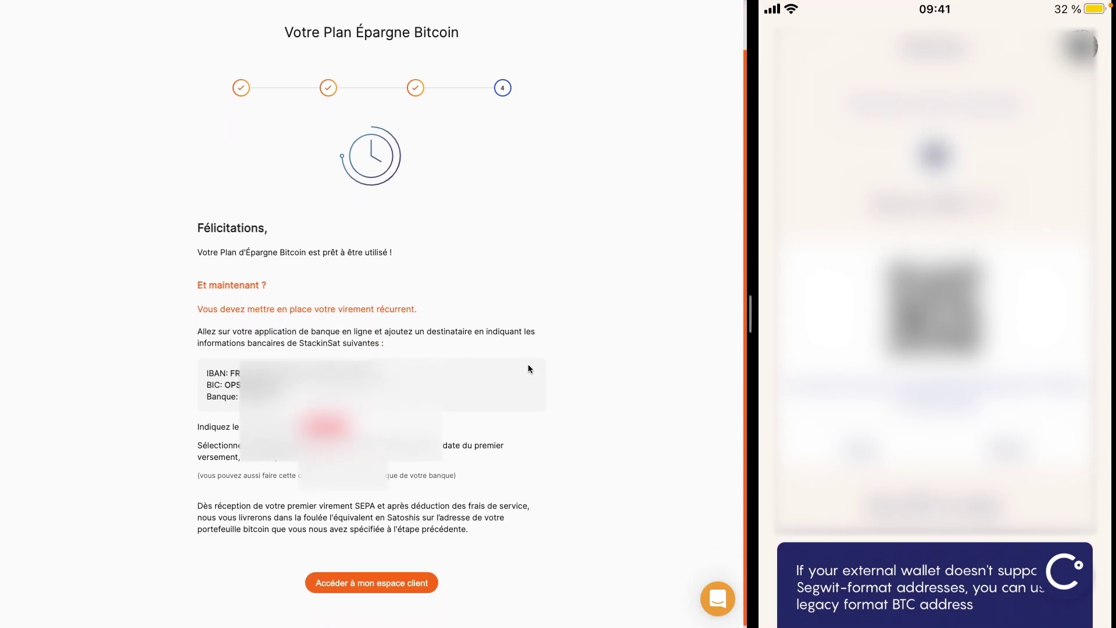